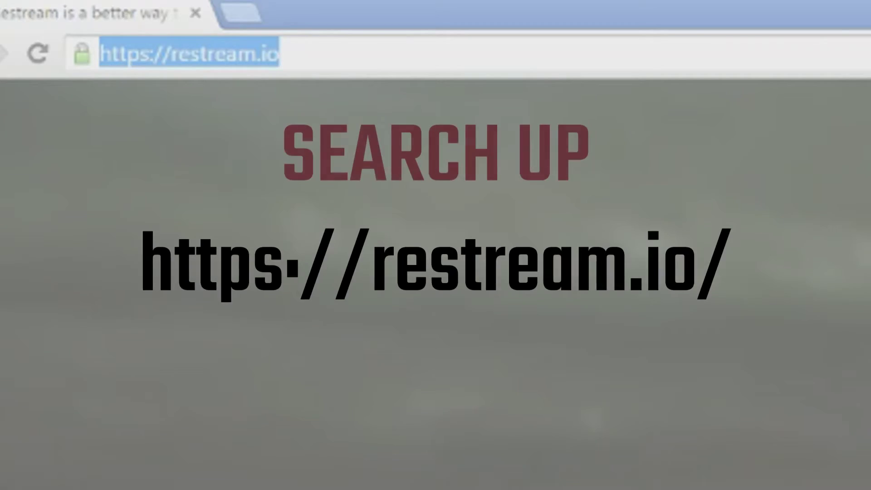
Step: Load the restream.io site and dismiss the streamer notice banner
{"action": "type", "text": "restream."}
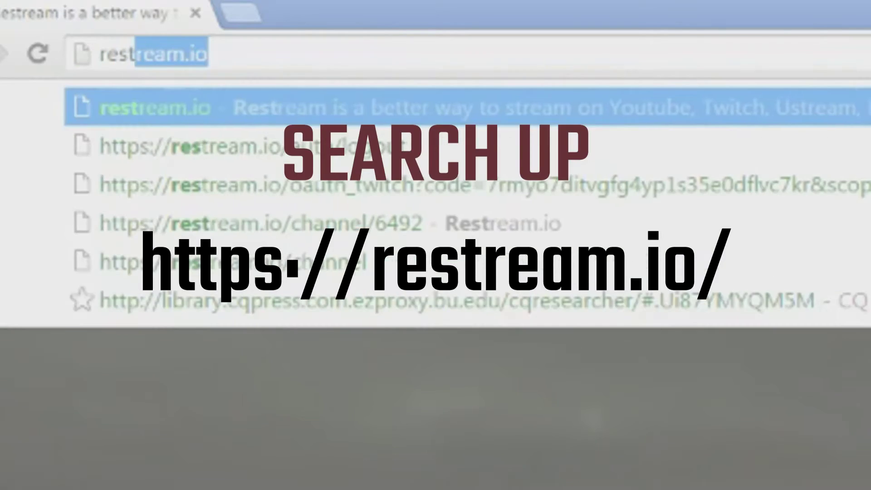
{"action": "key", "text": "Return"}
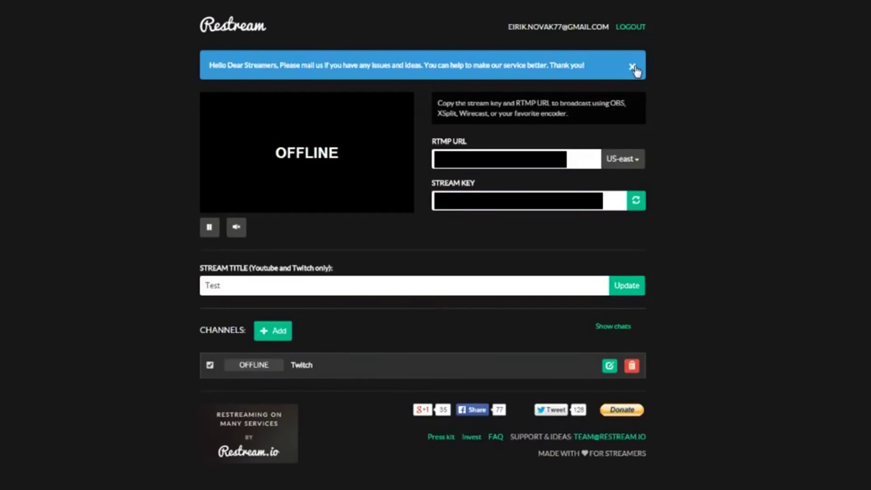
{"action": "left_click", "coordinate": [633, 67]}
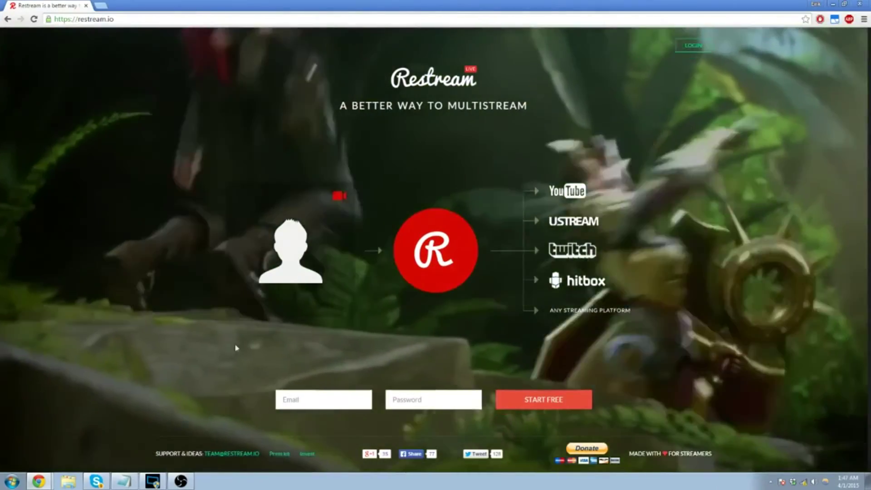
Step: Log in with the account email and password, decline saving it, dismiss the notice, pause the preview
{"action": "left_click", "coordinate": [318, 400]}
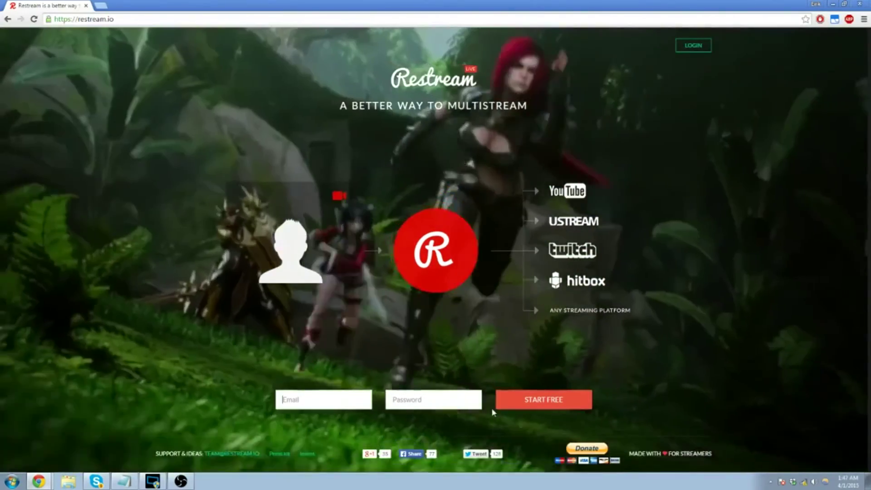
{"action": "left_click", "coordinate": [690, 47]}
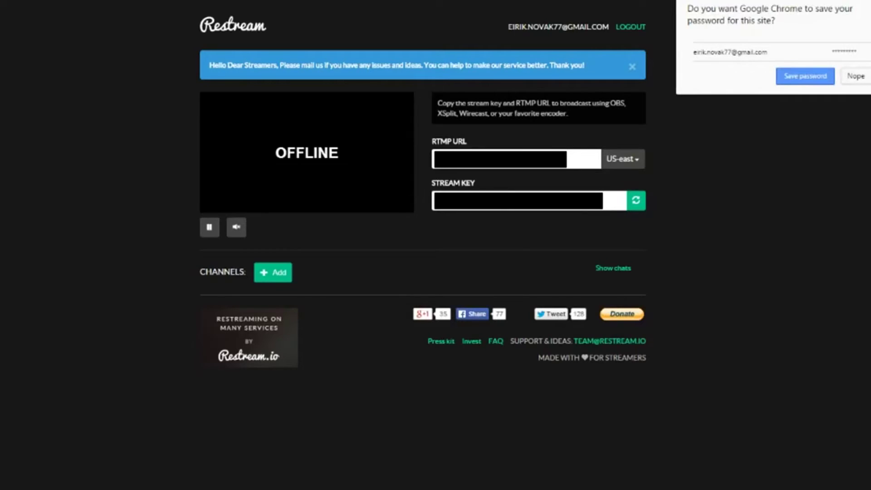
{"action": "left_click", "coordinate": [854, 76]}
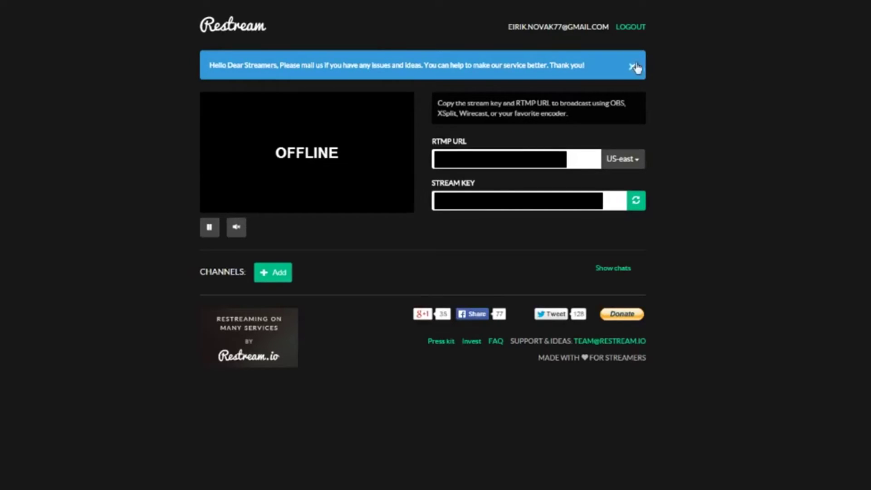
{"action": "left_click", "coordinate": [632, 67]}
{"action": "left_click", "coordinate": [209, 187]}
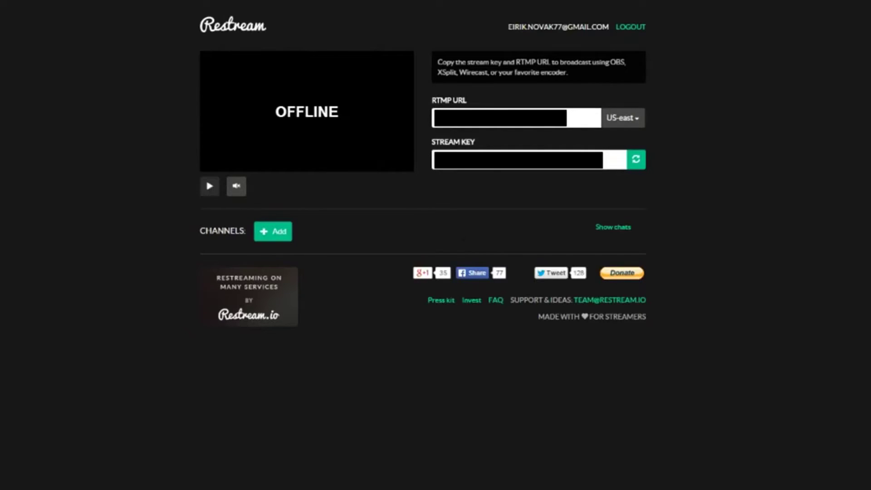
Step: Select the RTMP URL text on the dashboard
{"action": "triple_click", "coordinate": [446, 103]}
{"action": "left_click_drag", "start_coordinate": [479, 150], "coordinate": [436, 54]}
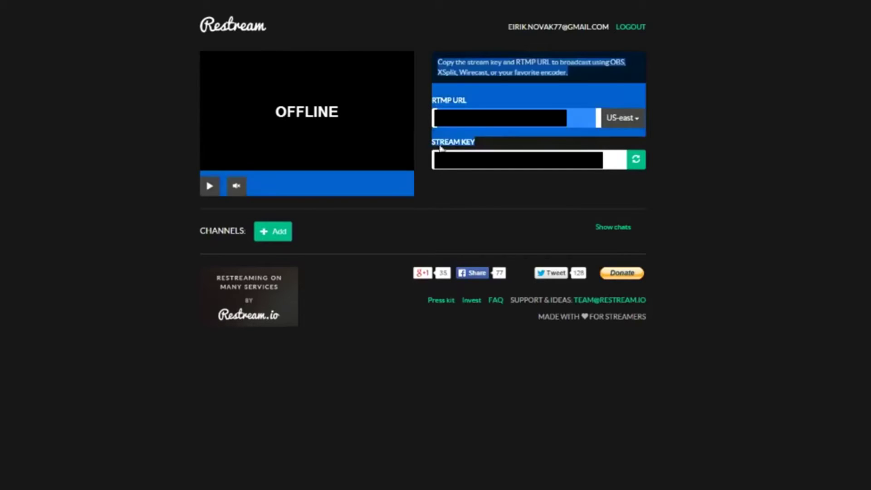
{"action": "left_click", "coordinate": [451, 149]}
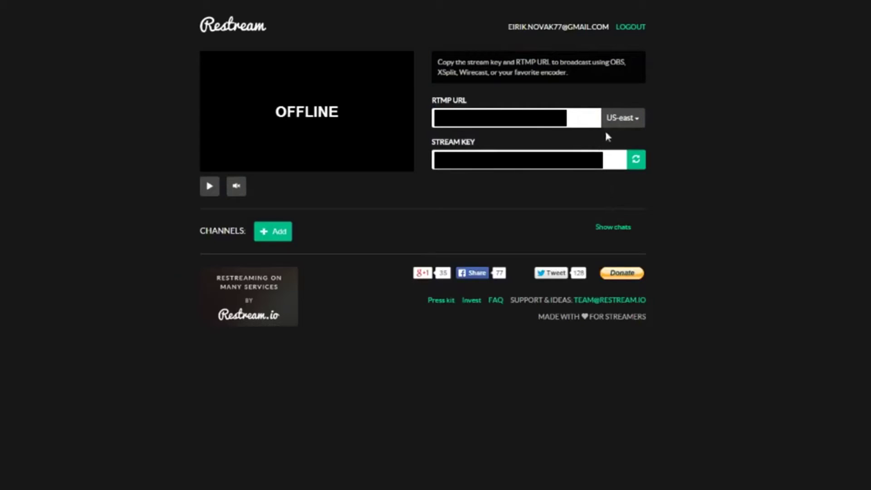
Step: Keep US-east as the server region and open the services list to add Twitch
{"action": "left_click", "coordinate": [621, 119]}
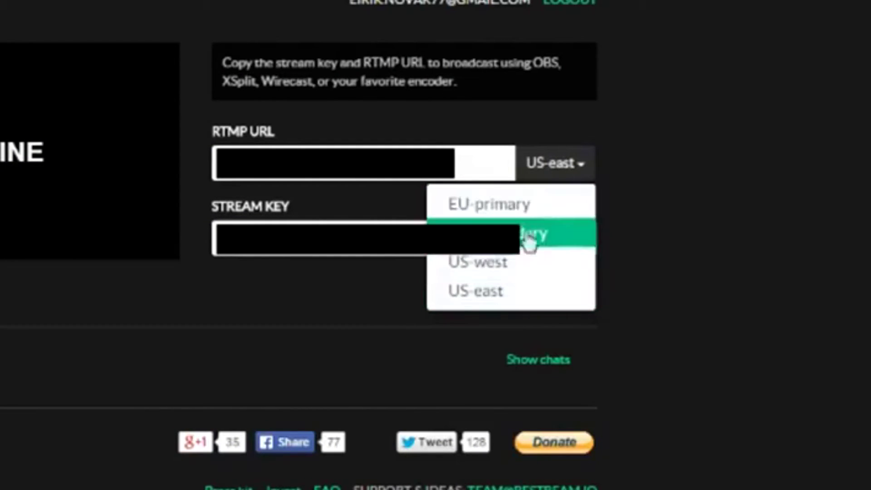
{"action": "left_click", "coordinate": [640, 229]}
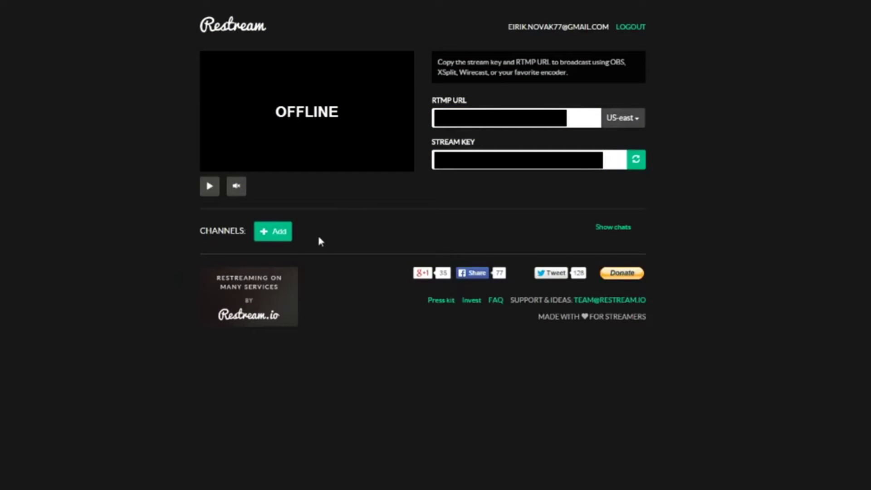
{"action": "left_click", "coordinate": [276, 235]}
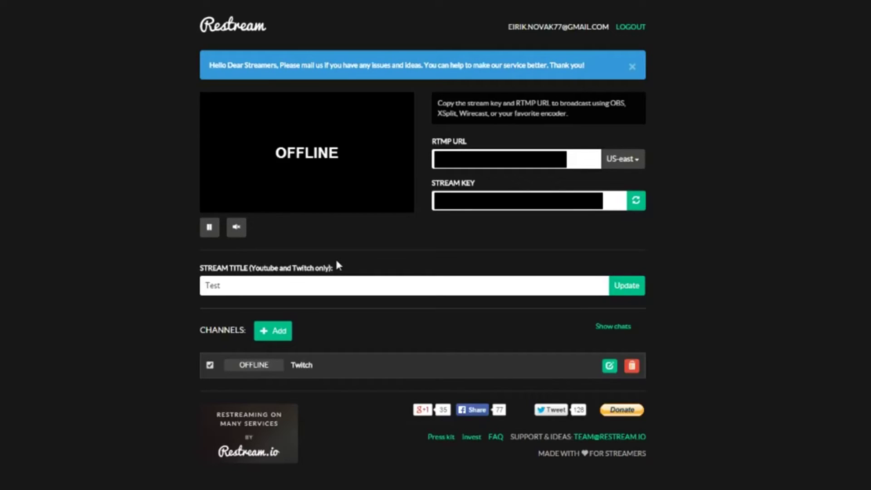
Step: Close the service list without adding one, then set the stream title to 'Test' and update it
{"action": "left_click", "coordinate": [266, 332]}
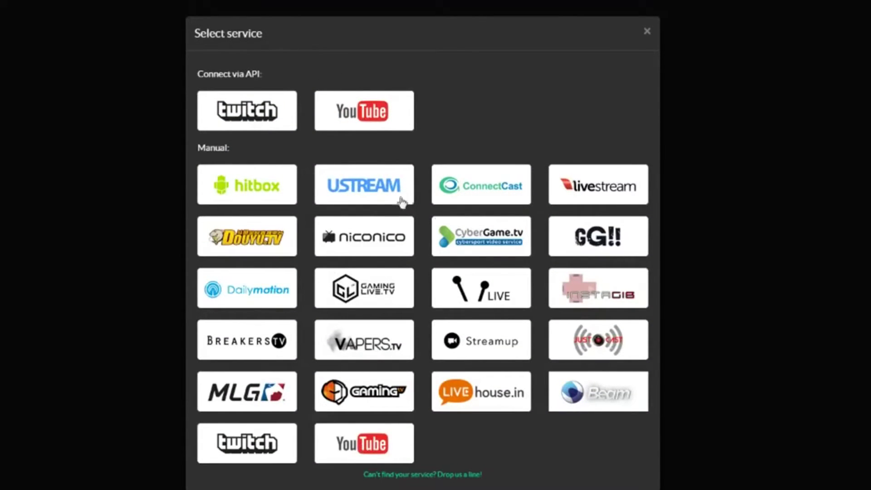
{"action": "left_click", "coordinate": [773, 323]}
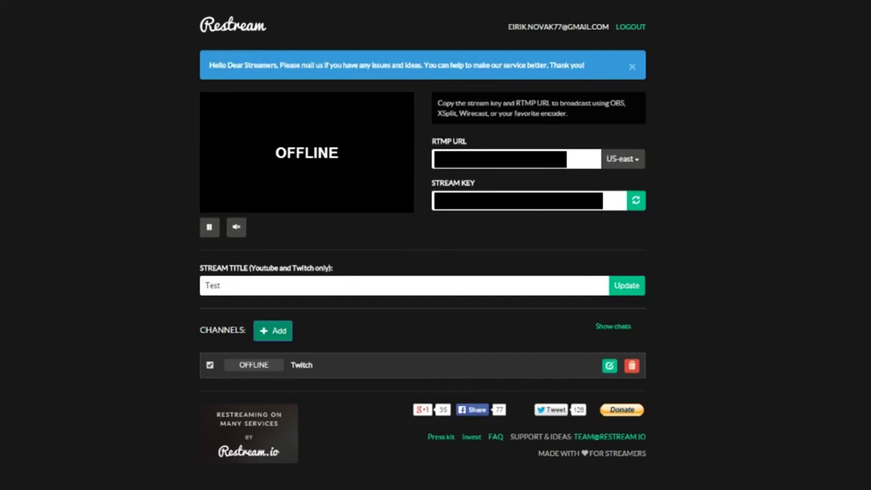
{"action": "double_click", "coordinate": [212, 285]}
{"action": "type", "text": "Sel;ajsefl;ja;fj;"}
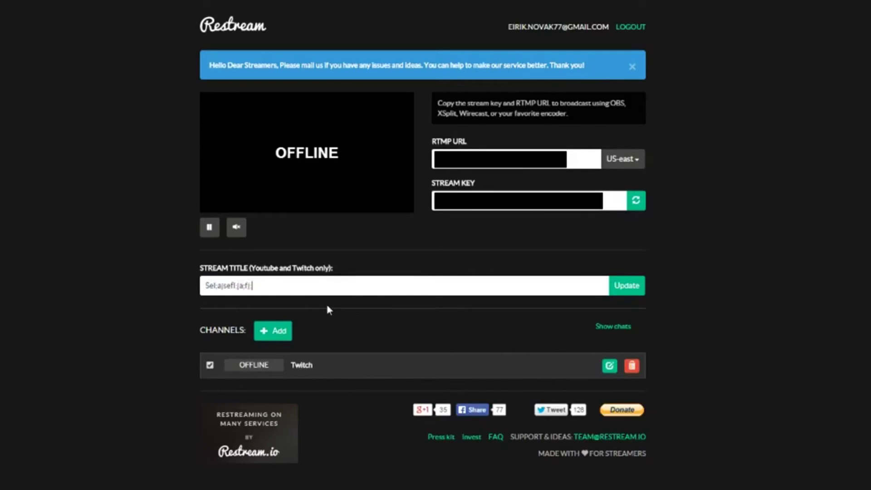
{"action": "key", "text": "ctrl+a"}
{"action": "type", "text": "Test"}
{"action": "left_click", "coordinate": [622, 287]}
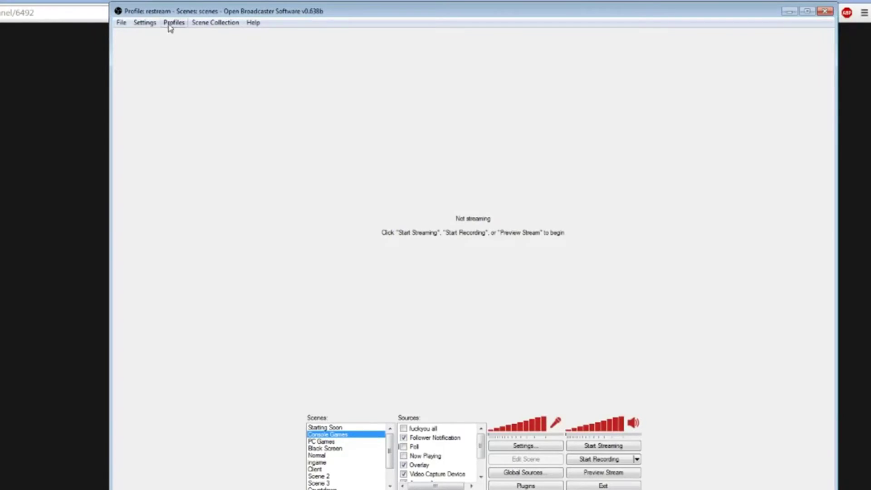
Step: Set the Streaming Service to Custom in OBS Broadcast Settings
{"action": "left_click", "coordinate": [145, 23]}
{"action": "left_click", "coordinate": [159, 35]}
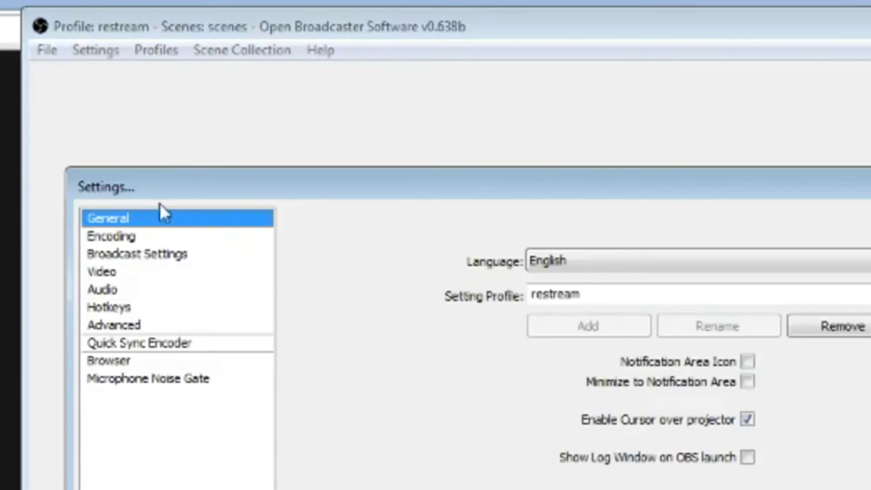
{"action": "left_click", "coordinate": [123, 234]}
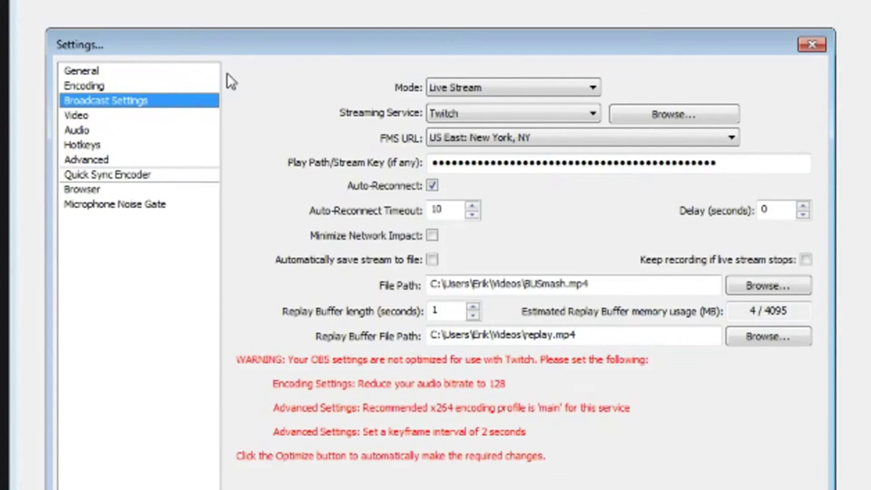
{"action": "left_click", "coordinate": [436, 87]}
{"action": "left_click", "coordinate": [429, 100]}
{"action": "left_click", "coordinate": [494, 112]}
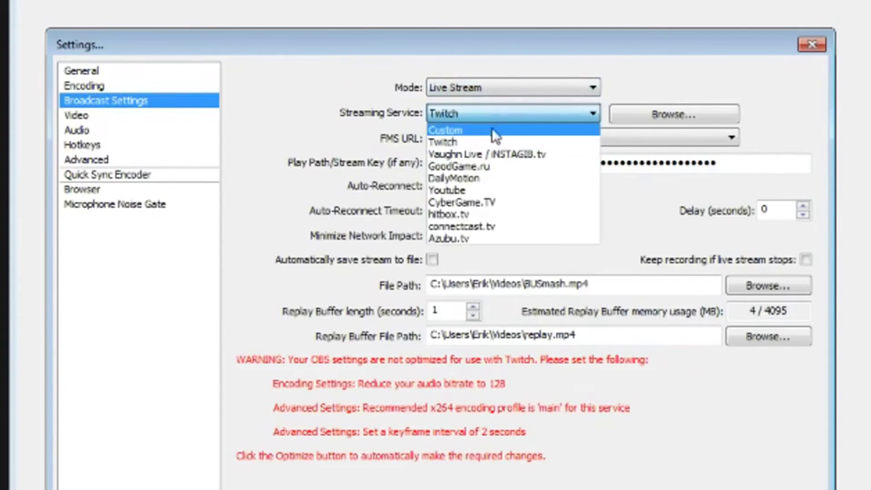
{"action": "left_click", "coordinate": [491, 131]}
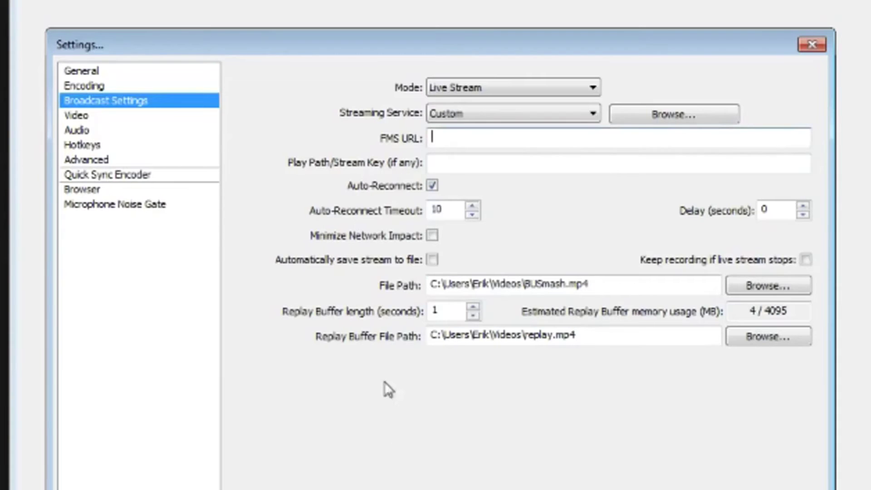
Step: Paste rtmp://us-east.restream.io/live as the FMS URL and the Restream stream key
{"action": "type", "text": "rtmp://us-east.restream.io/live"}
{"action": "key", "text": "Tab"}
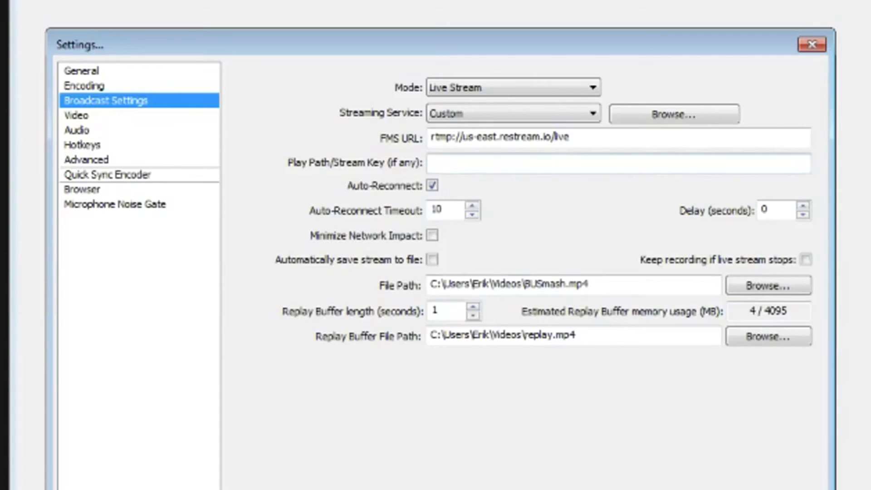
{"action": "key", "text": "ctrl+v"}
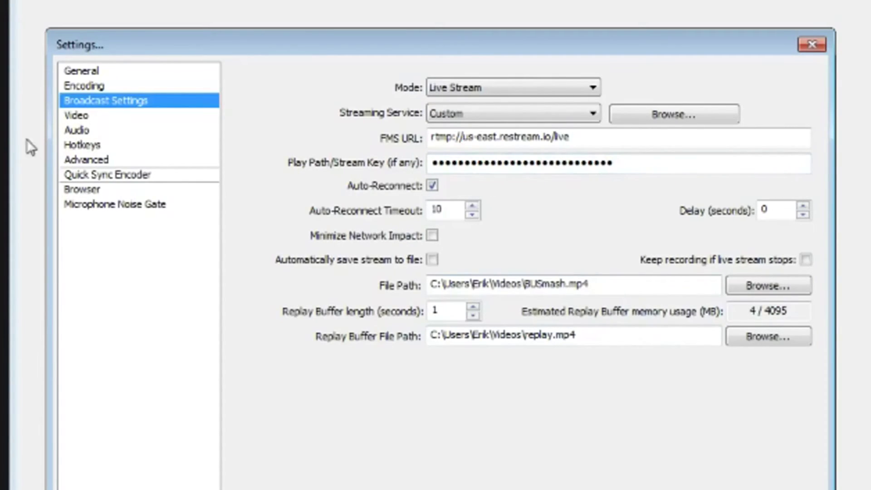
Step: Review the video and encoding settings pages
{"action": "left_click", "coordinate": [77, 116]}
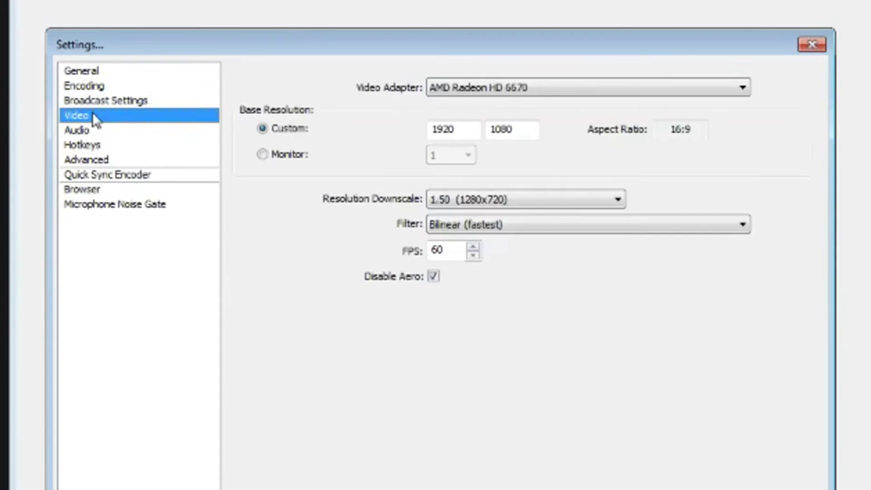
{"action": "left_click", "coordinate": [142, 100]}
{"action": "left_click", "coordinate": [136, 86]}
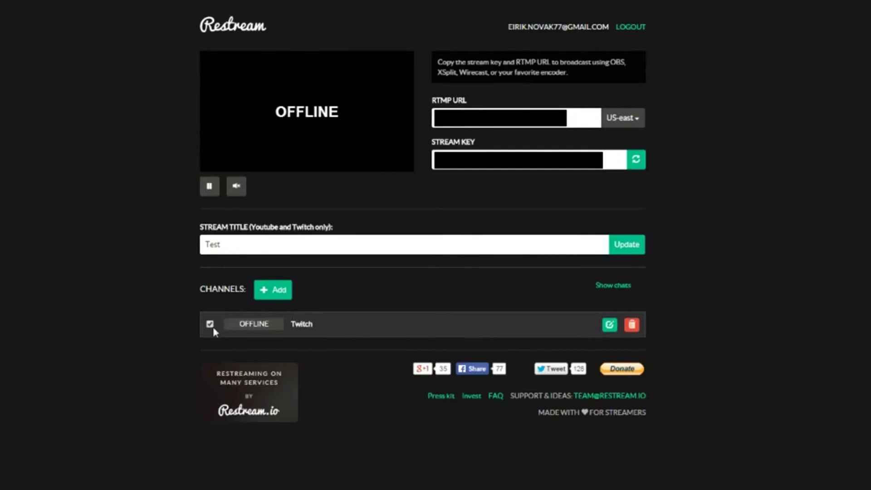
Step: Switch the Twitch channel off and back on, then dismiss the restart notice
{"action": "left_click", "coordinate": [210, 324]}
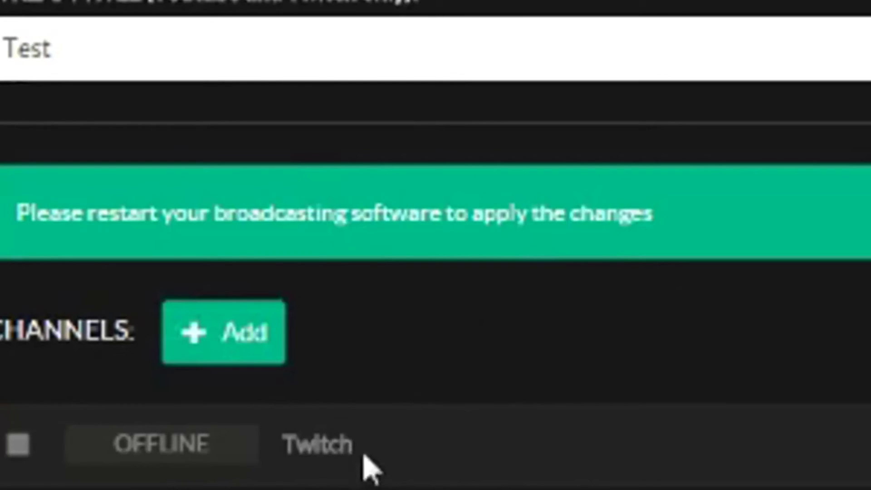
{"action": "left_click_drag", "start_coordinate": [363, 458], "coordinate": [341, 445]}
{"action": "left_click", "coordinate": [341, 445]}
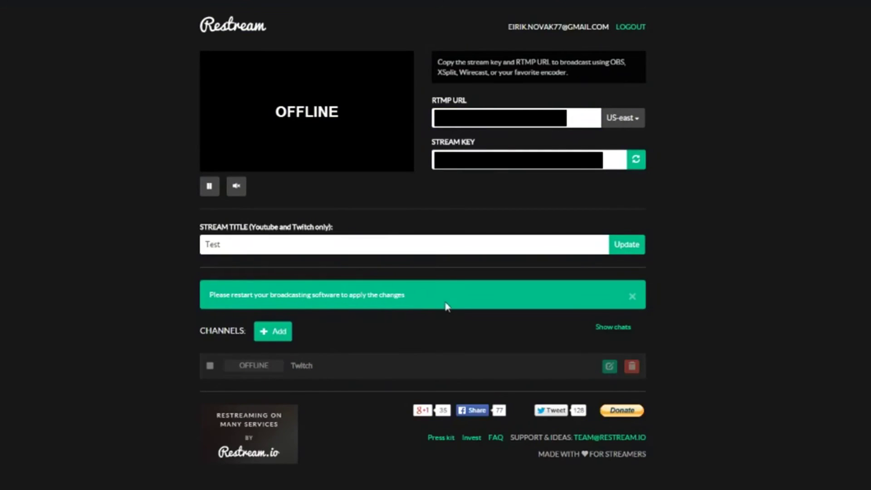
{"action": "left_click", "coordinate": [210, 366]}
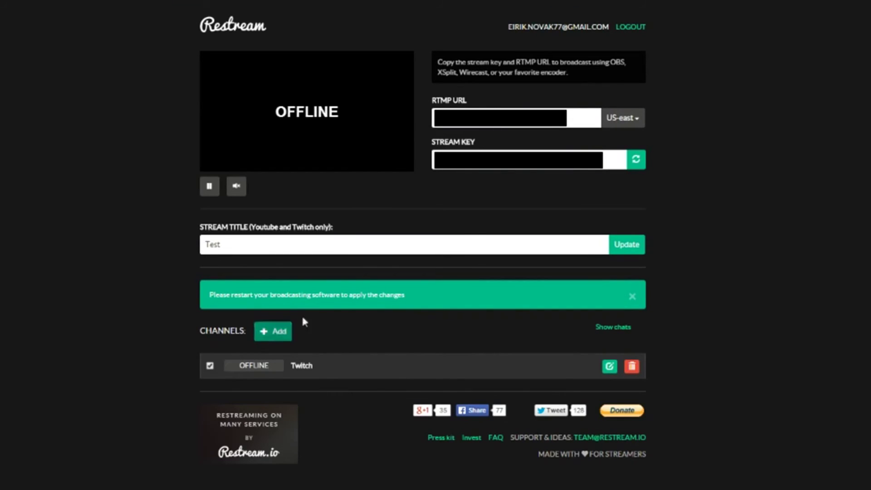
{"action": "left_click", "coordinate": [632, 298]}
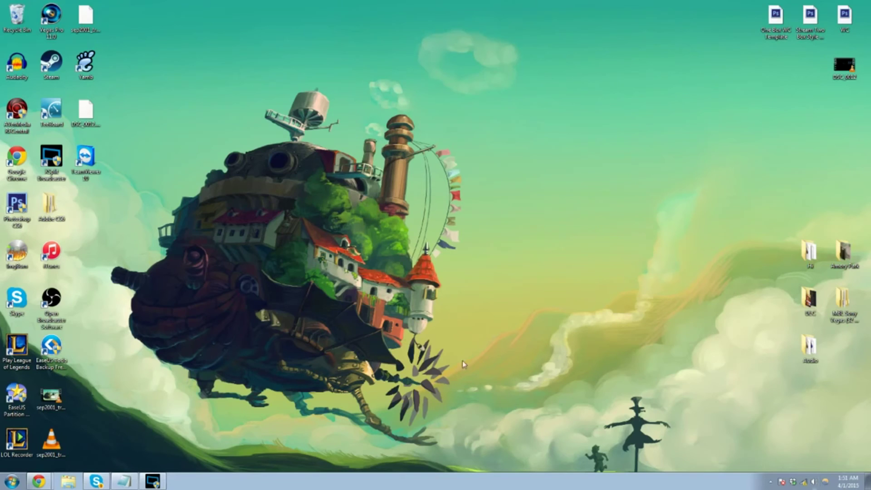
Step: Relaunch OBS, select the Console Games scene and start streaming to Restream
{"action": "double_click", "coordinate": [51, 299]}
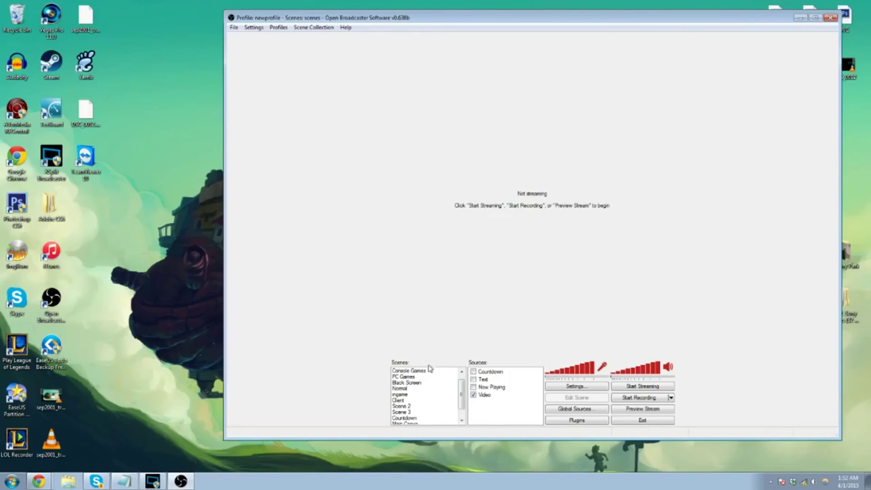
{"action": "left_click", "coordinate": [406, 383]}
{"action": "left_click", "coordinate": [411, 379]}
{"action": "left_click", "coordinate": [410, 383]}
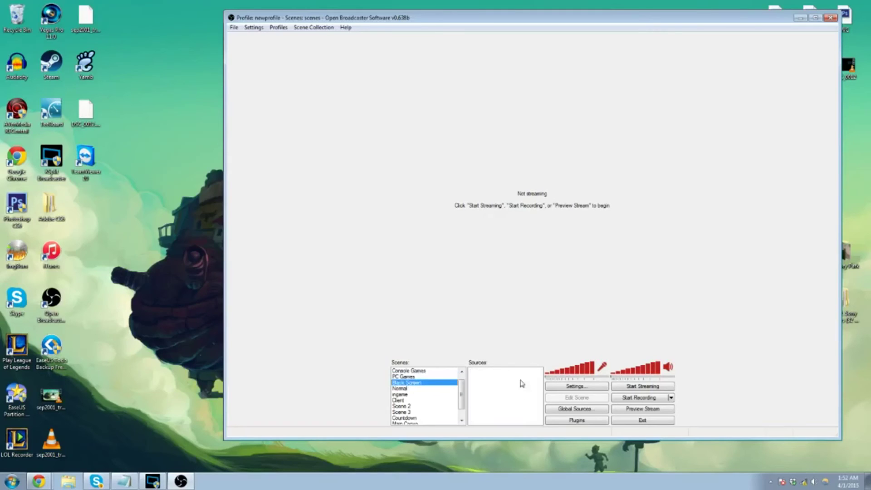
{"action": "left_click", "coordinate": [428, 371]}
{"action": "left_click", "coordinate": [644, 385]}
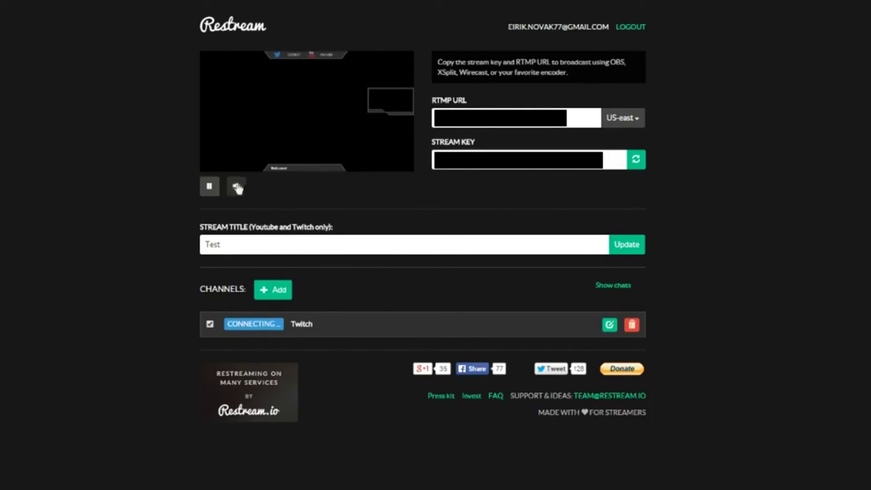
Step: Pause the dashboard's live preview while the Twitch channel shows CONNECTING
{"action": "left_click", "coordinate": [205, 193]}
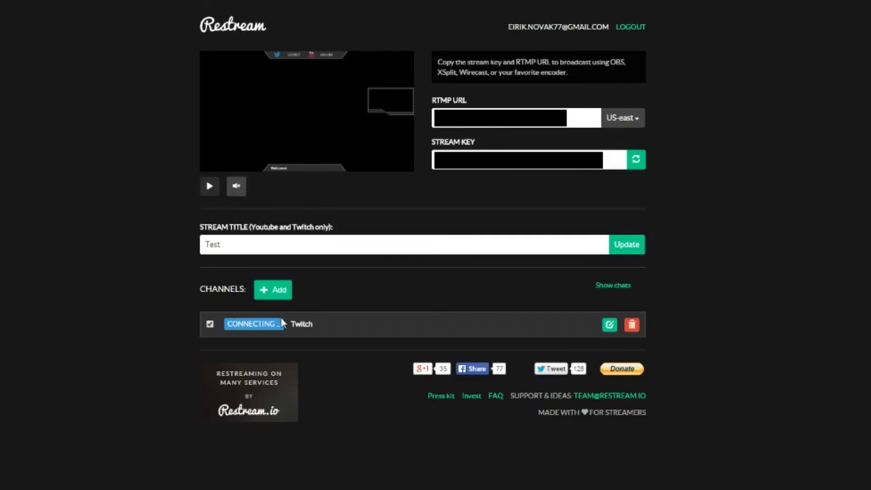